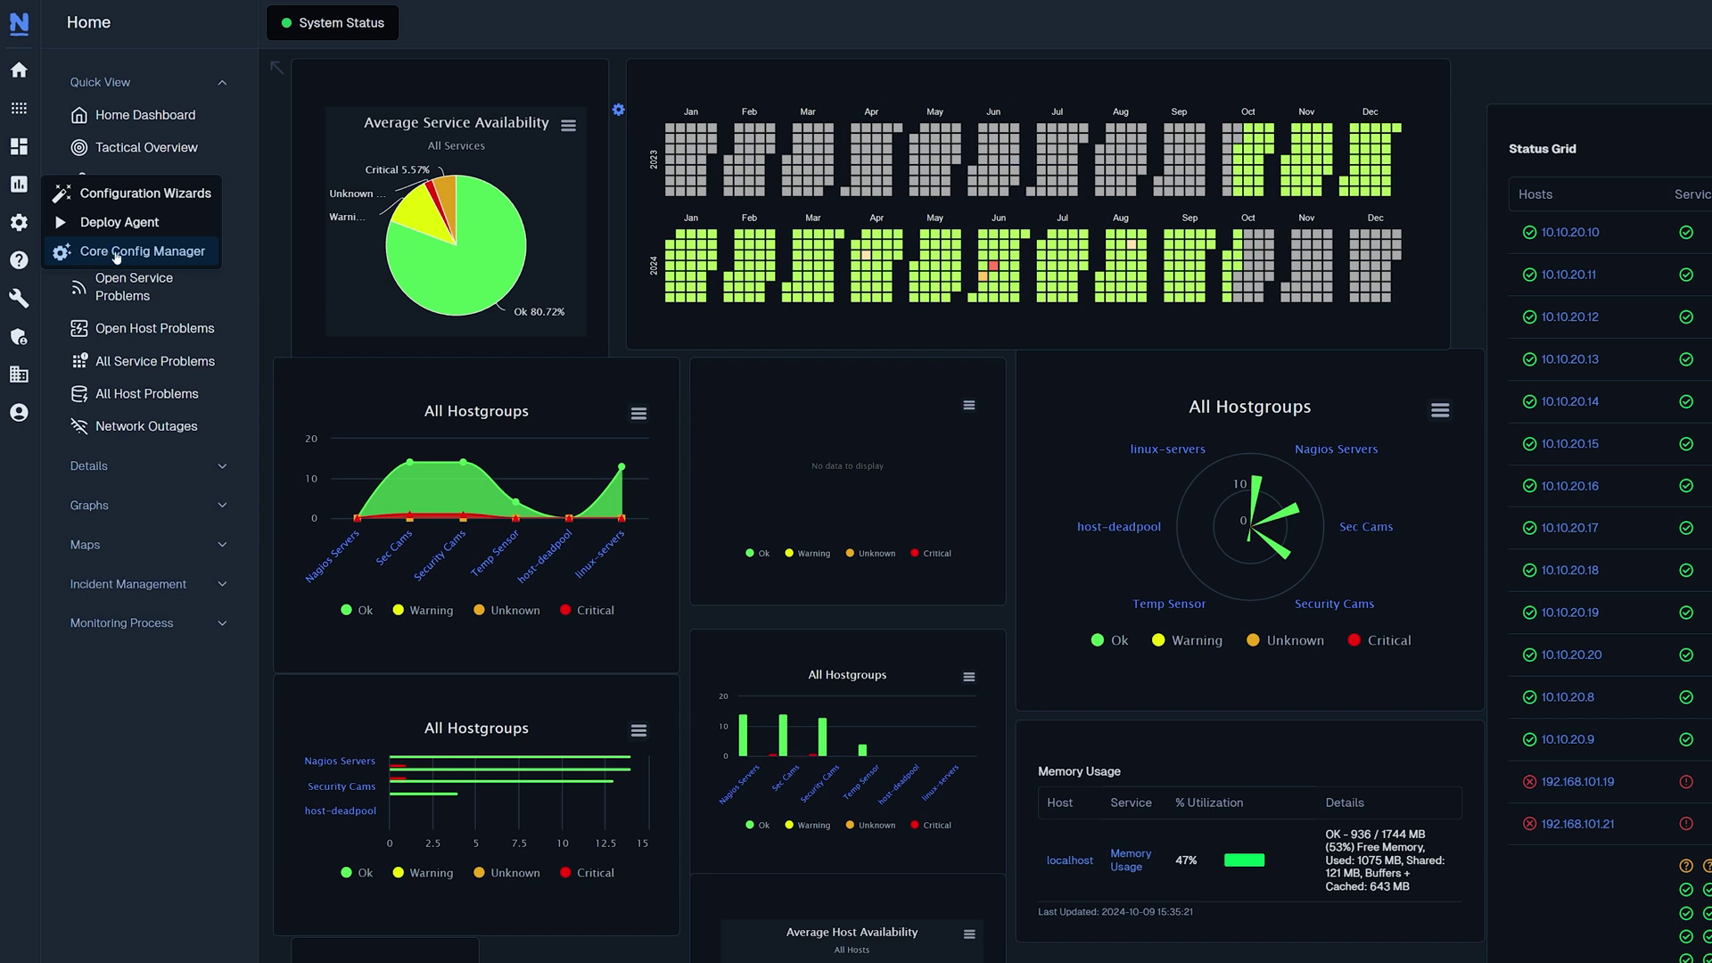
- Reach the Host Groups list in Core Config Manager under Monitoring
{"action": "left_click", "coordinate": [116, 253]}
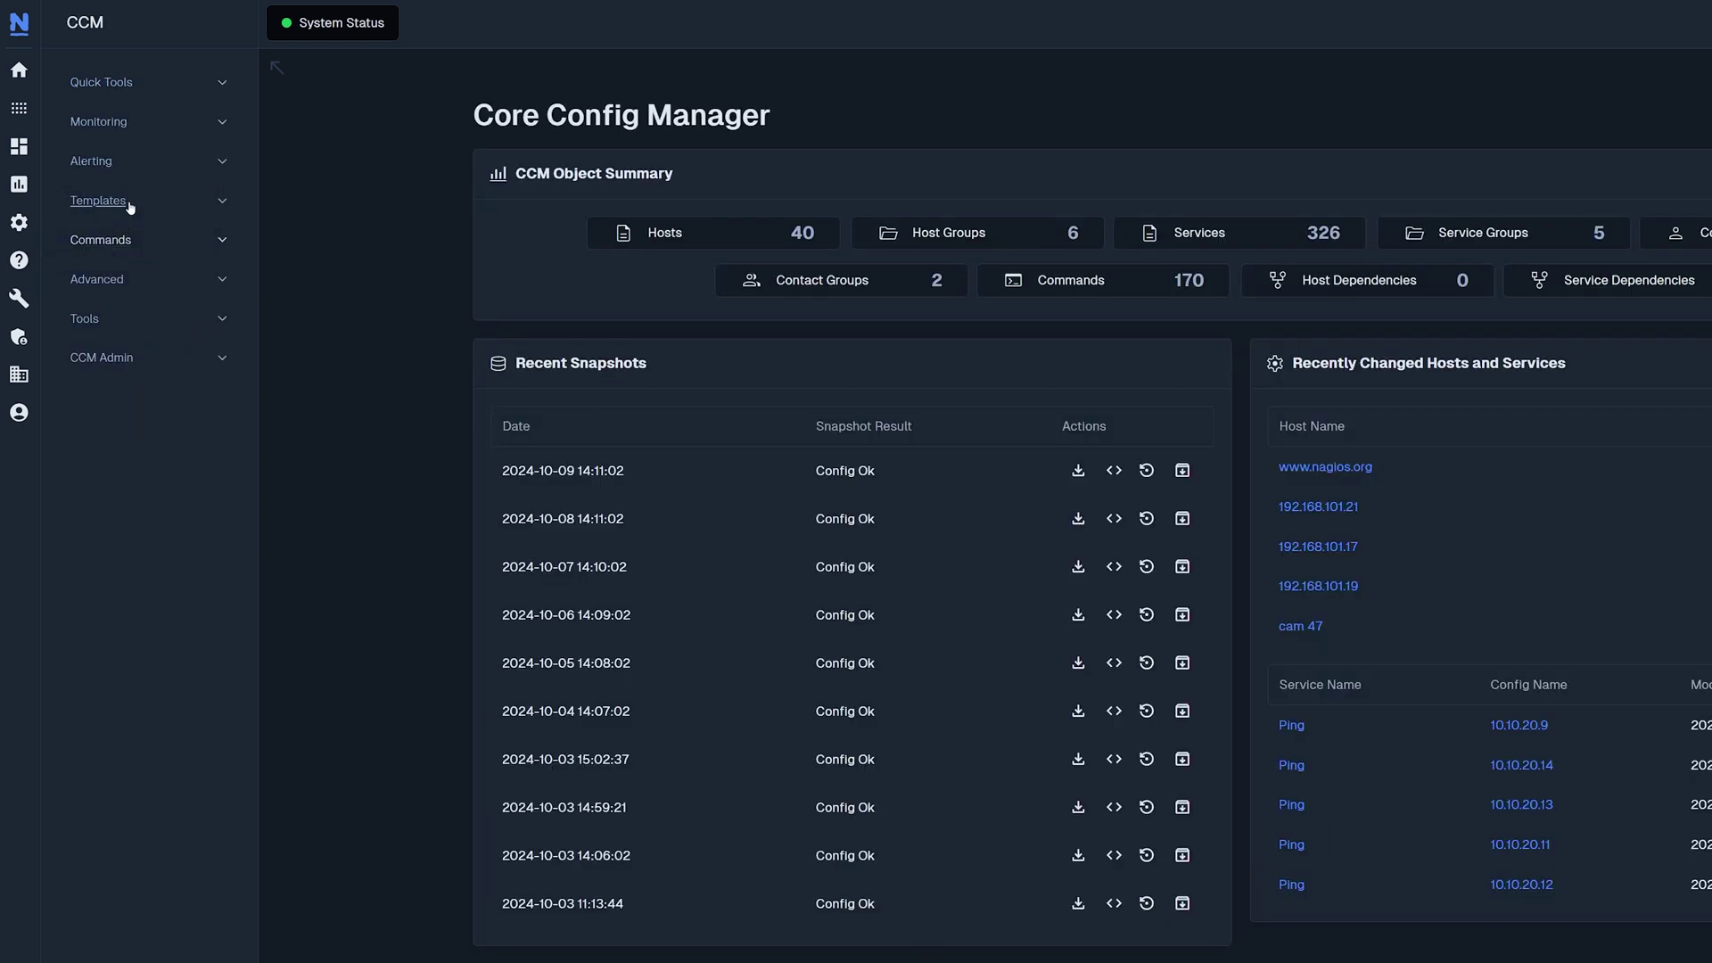
{"action": "left_click", "coordinate": [220, 123]}
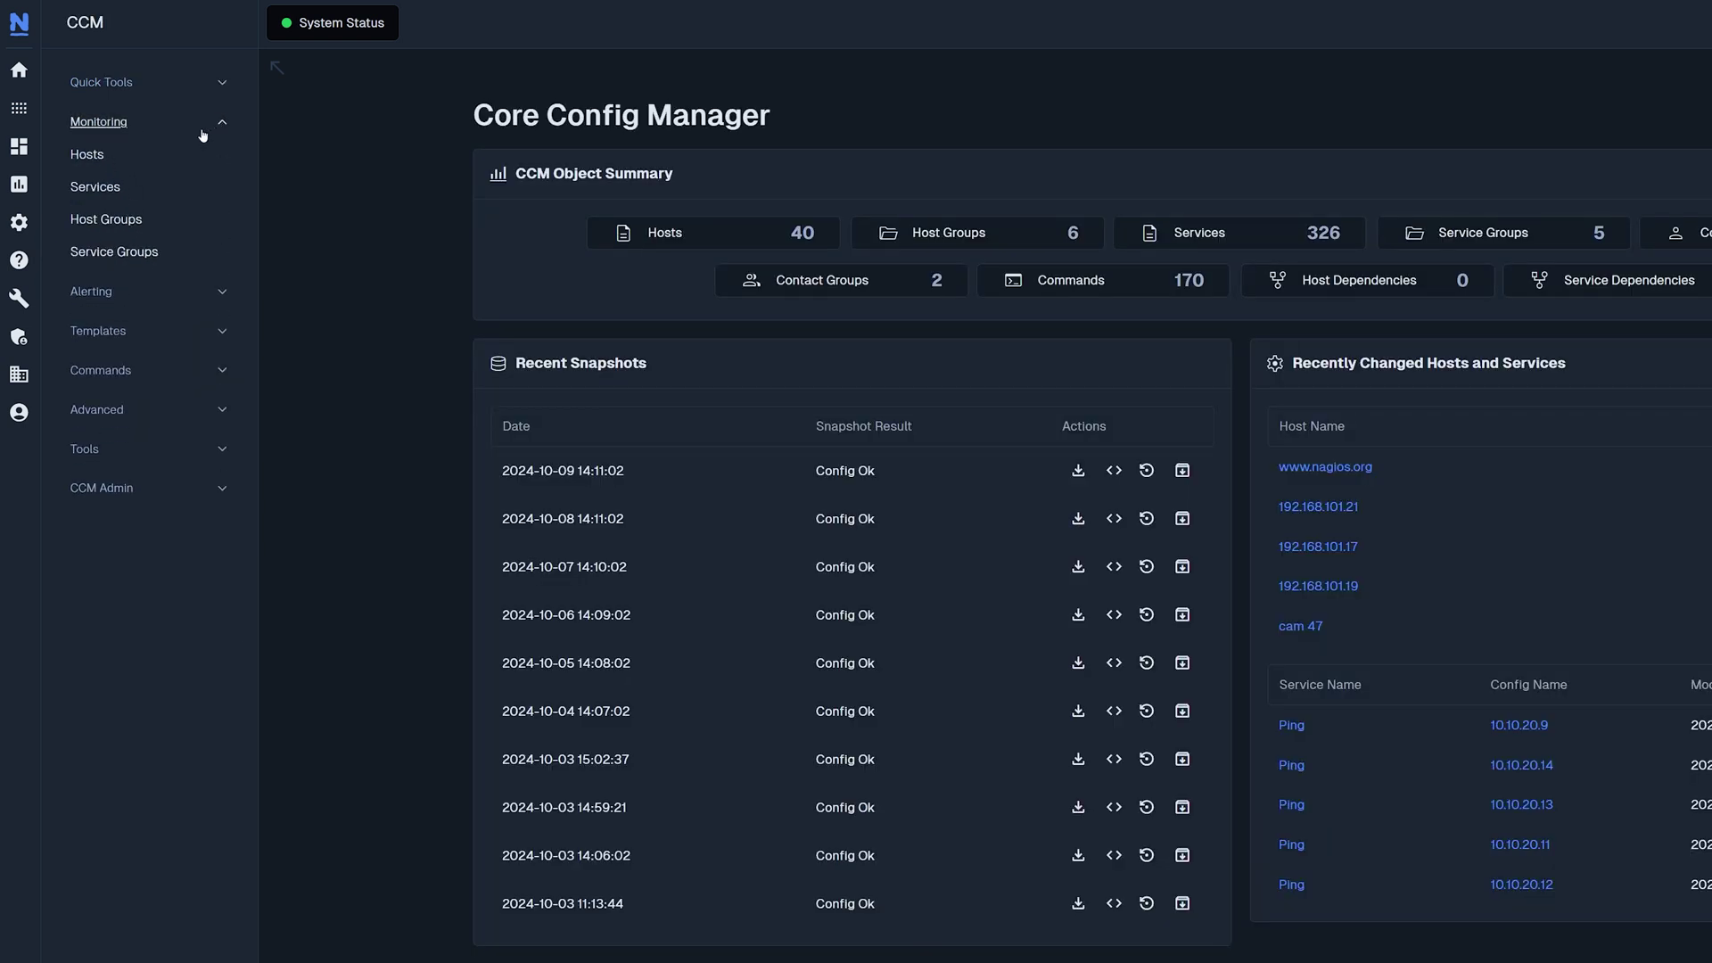
{"action": "left_click", "coordinate": [133, 224]}
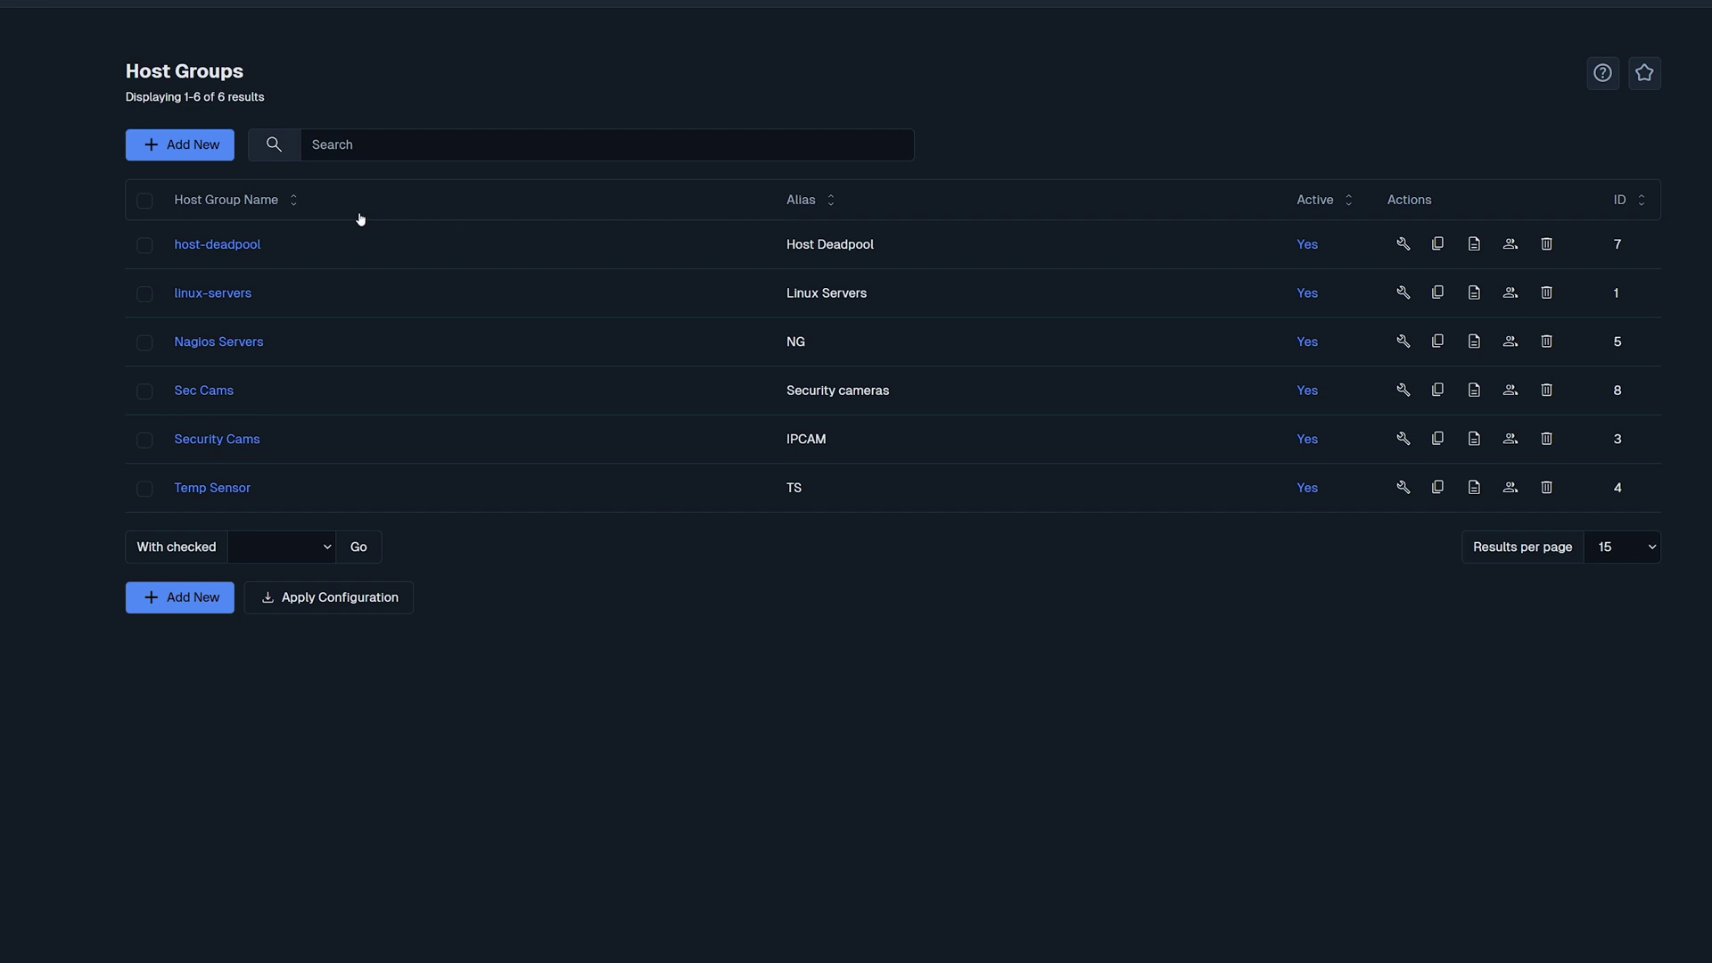
- Begin a new host group named Tester with alias test and go to Manage Hosts
{"action": "left_click", "coordinate": [195, 149]}
{"action": "type", "text": "test"}
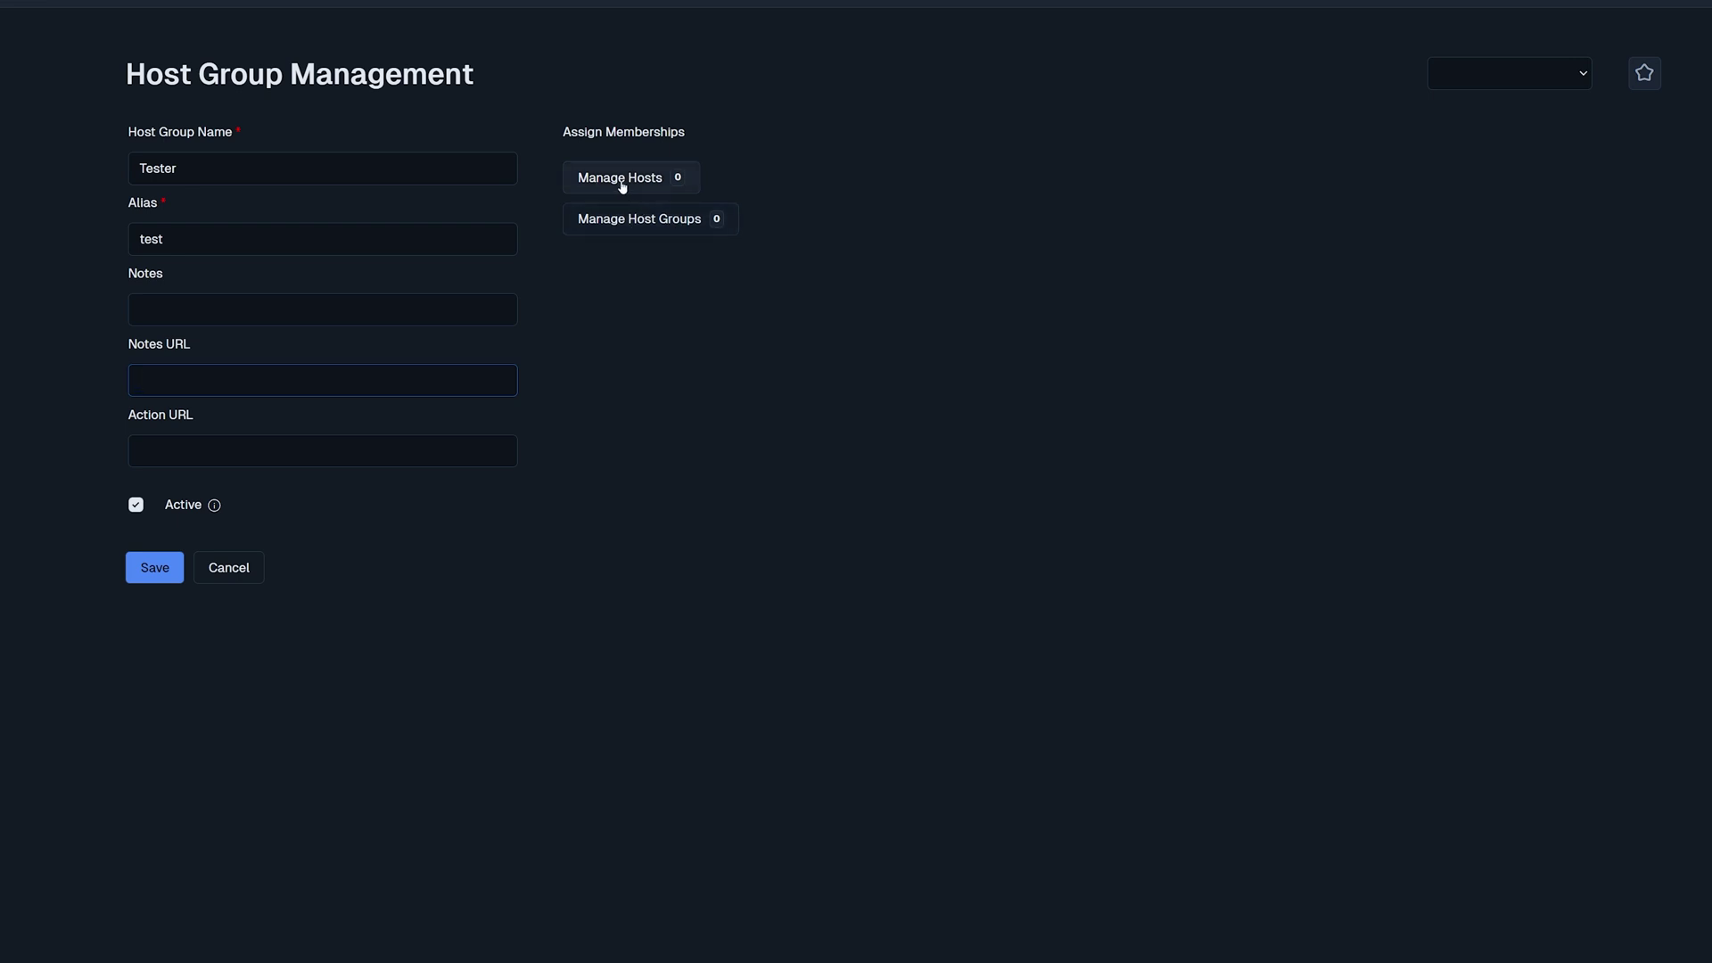
{"action": "left_click", "coordinate": [621, 185]}
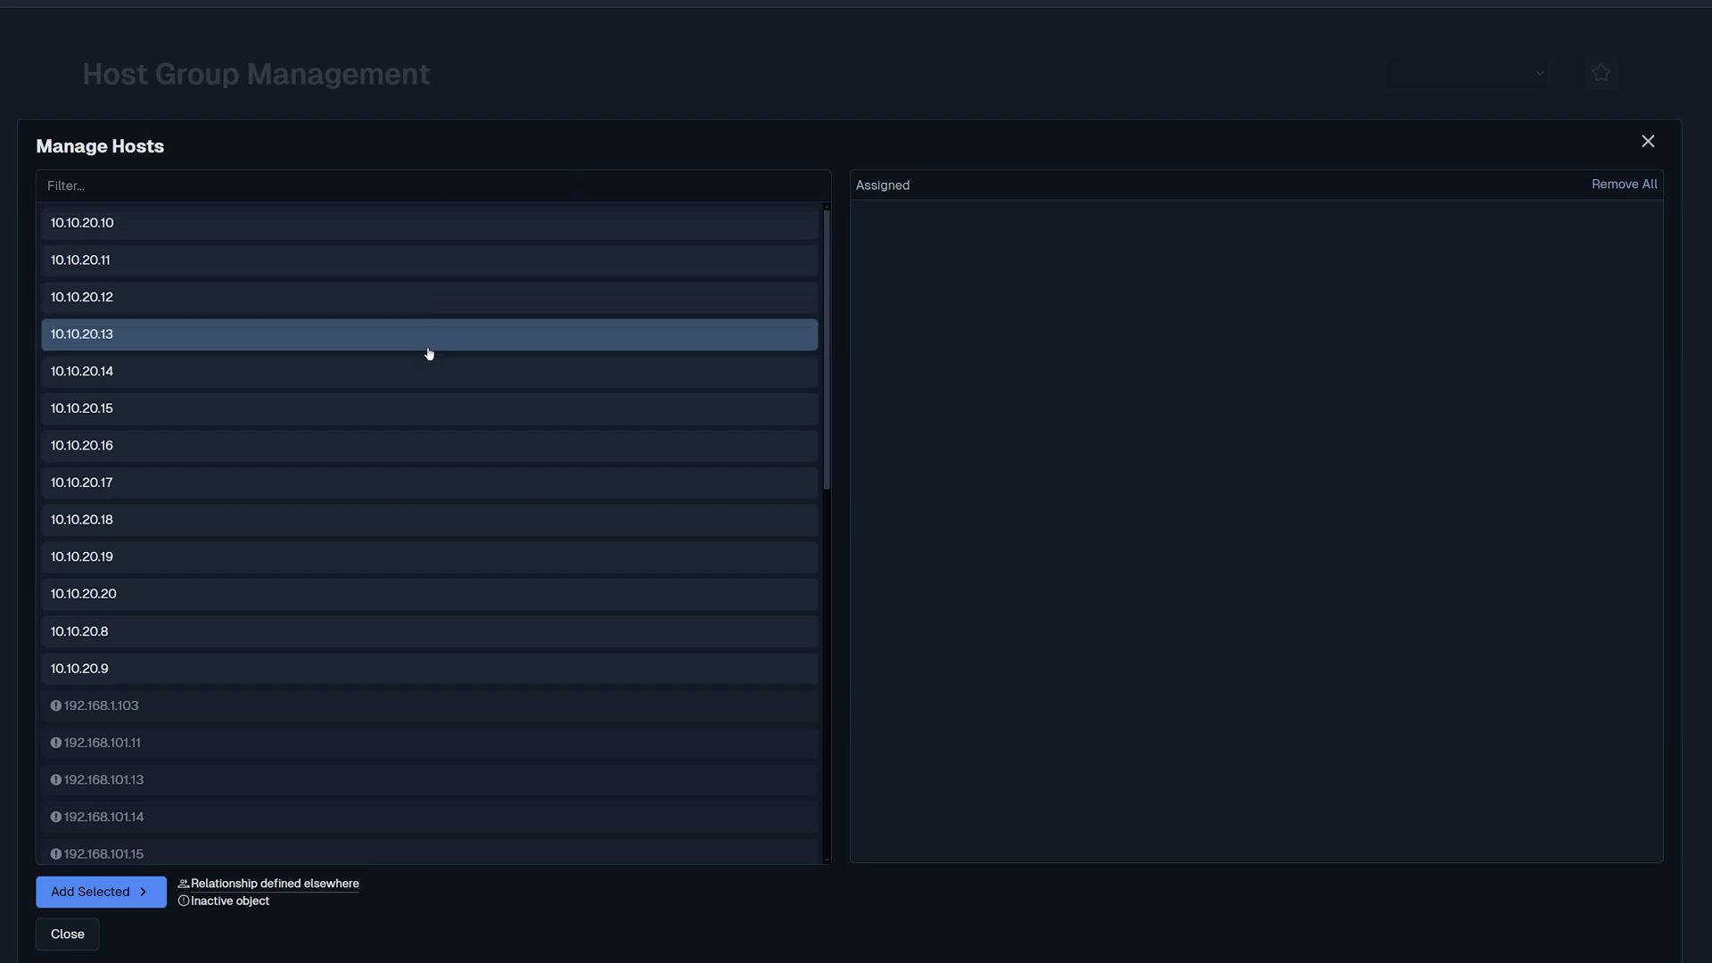
{"action": "scroll", "coordinate": [388, 716], "scroll_direction": "down", "scroll_amount": 5}
{"action": "scroll", "coordinate": [388, 715], "scroll_direction": "up", "scroll_amount": 2}
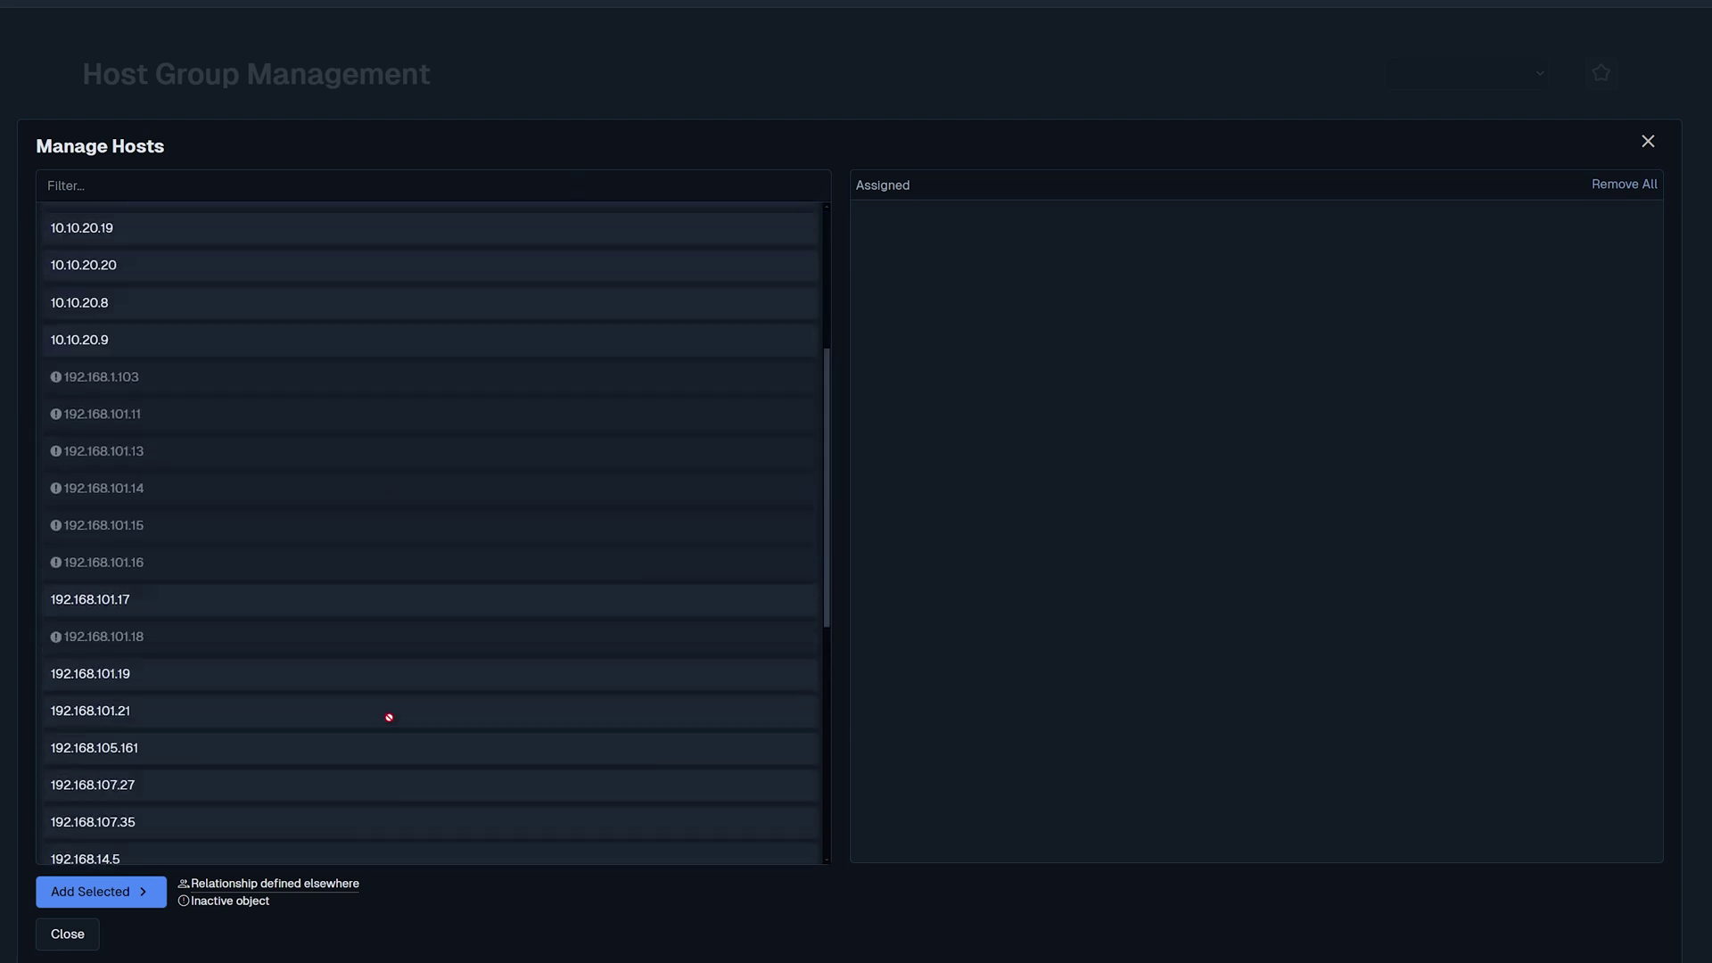
{"action": "scroll", "coordinate": [388, 712], "scroll_direction": "up", "scroll_amount": 3}
- Select the ten hosts 10.10.20.10 through 10.10.20.19 in the available hosts list
{"action": "left_click", "coordinate": [288, 437]}
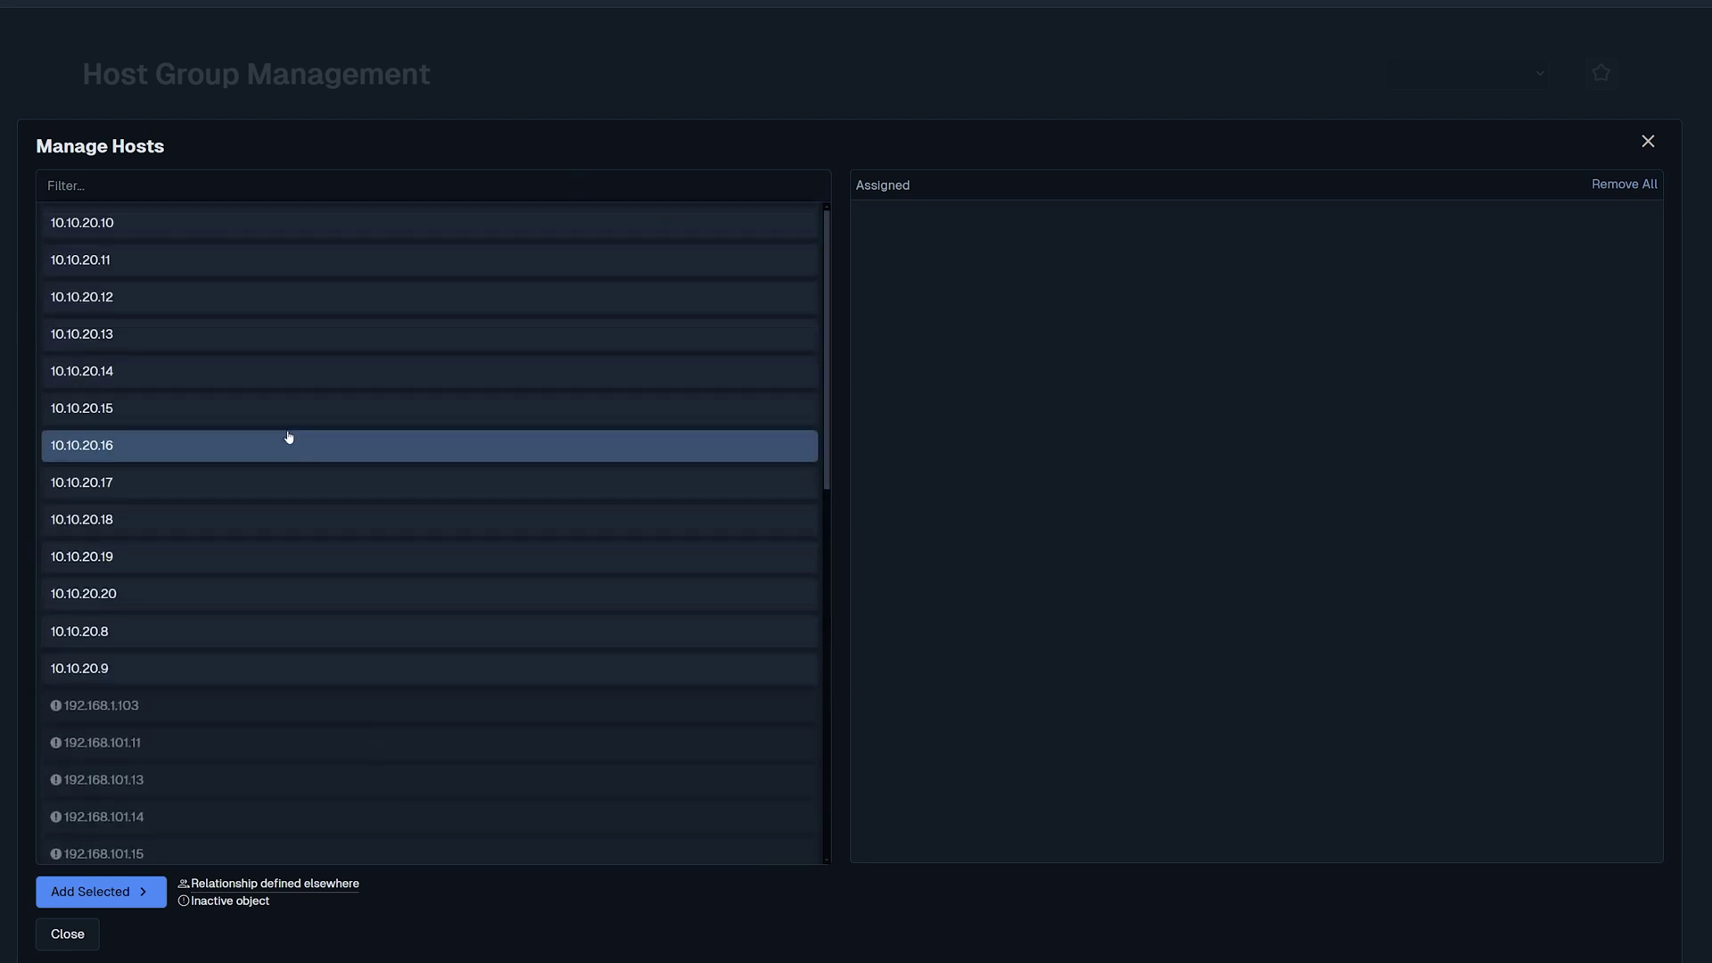
{"action": "left_click", "coordinate": [207, 237]}
{"action": "left_click", "coordinate": [207, 261]}
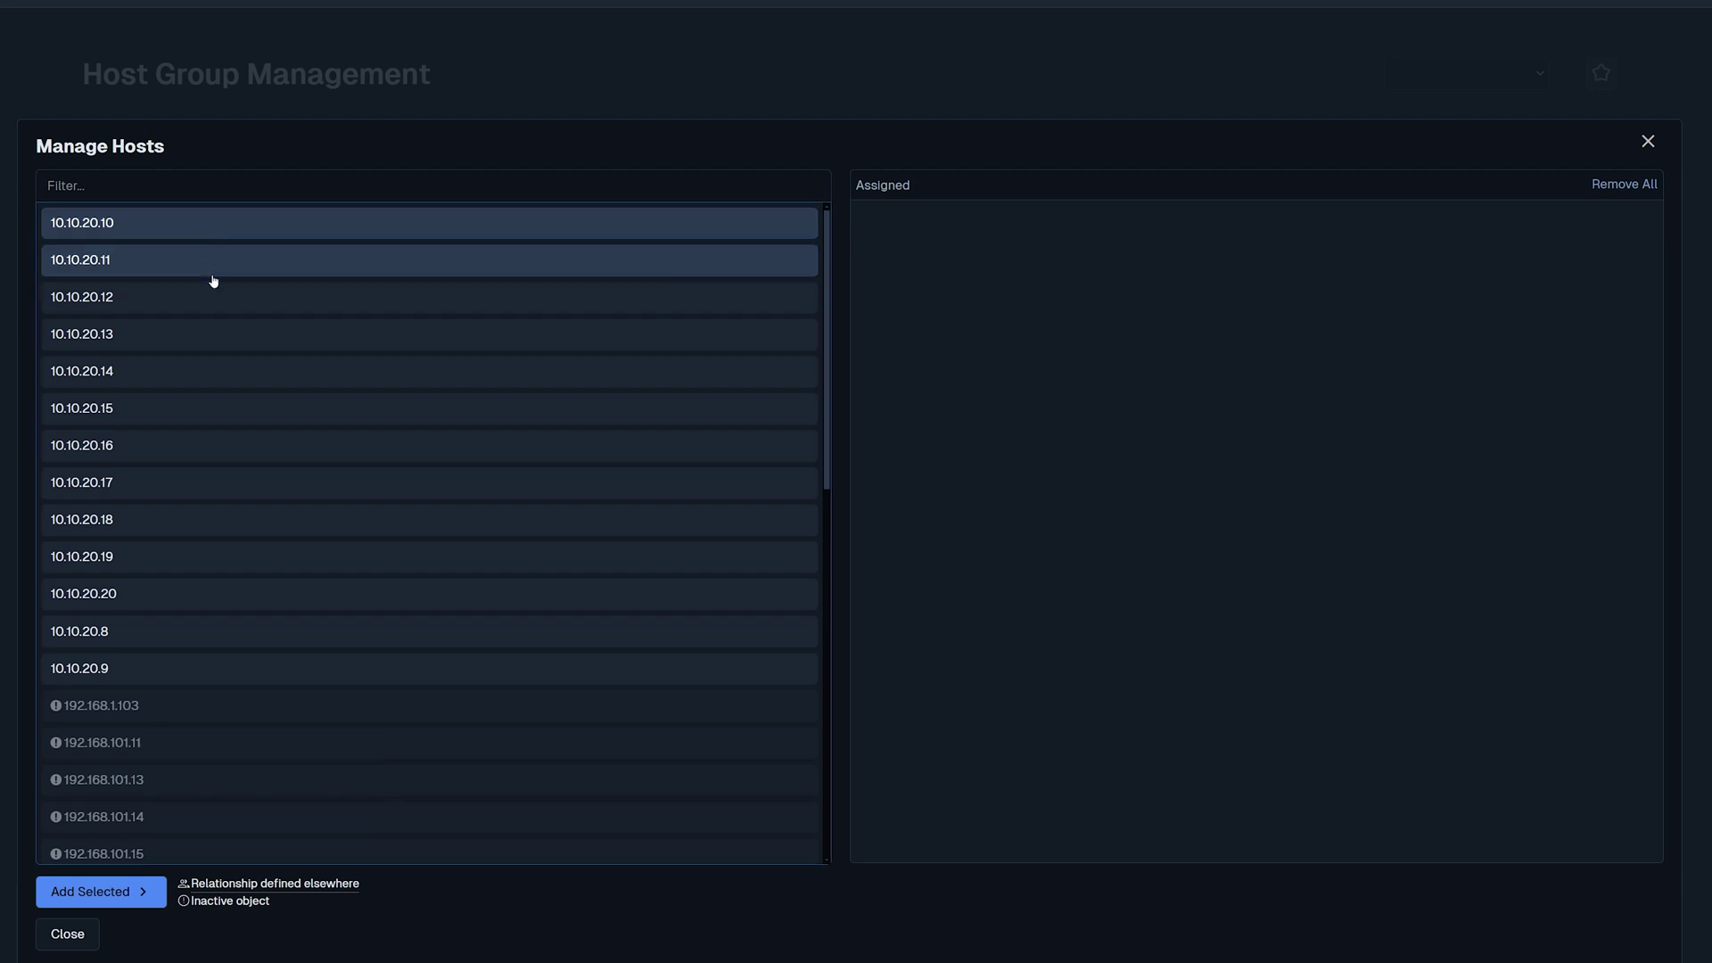
{"action": "left_click", "coordinate": [213, 299]}
{"action": "left_click", "coordinate": [214, 343]}
{"action": "left_click", "coordinate": [212, 383]}
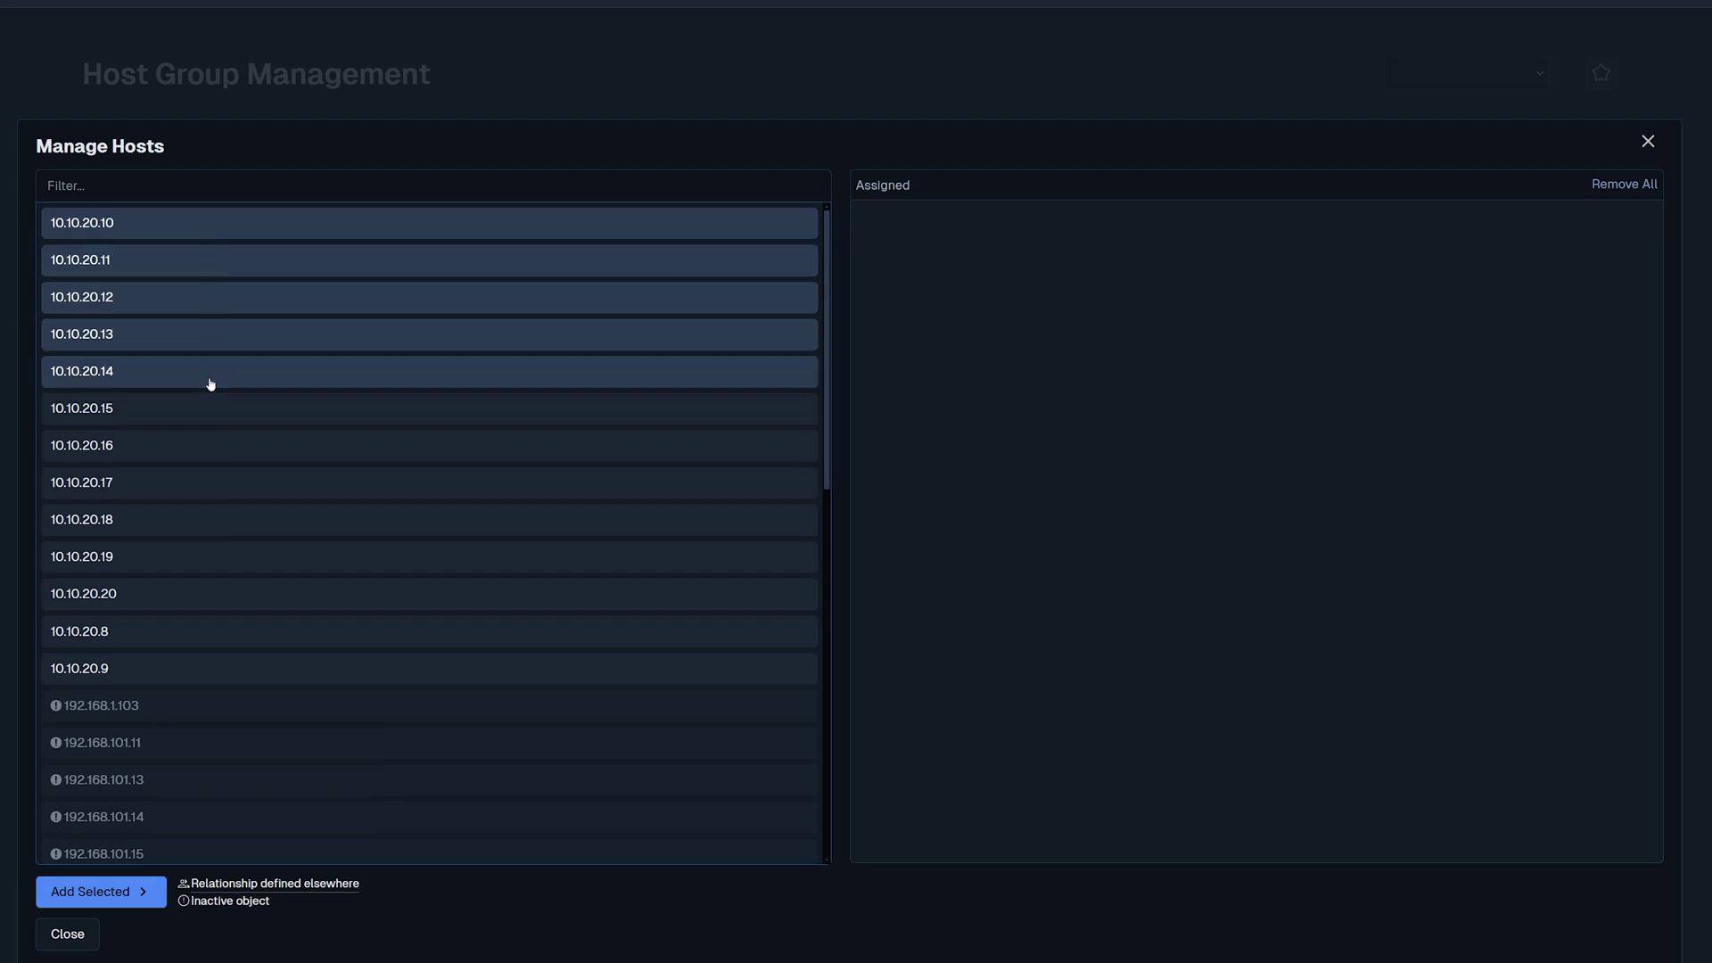
{"action": "left_click", "coordinate": [219, 449]}
{"action": "left_click", "coordinate": [223, 484]}
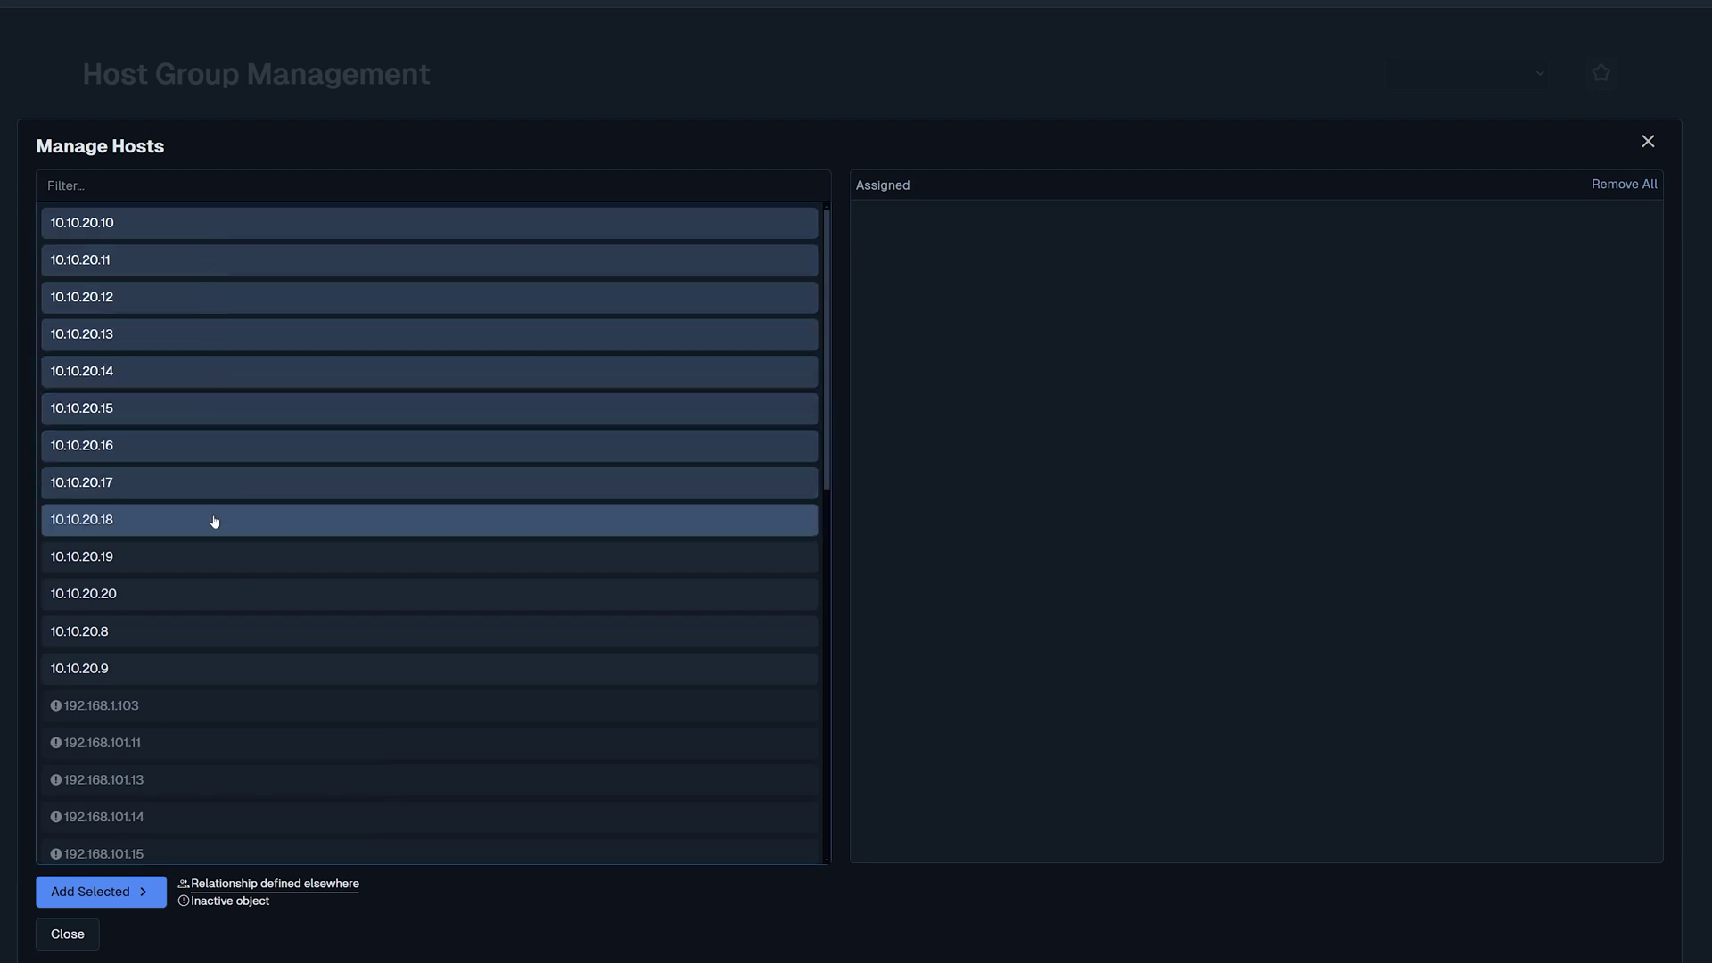
{"action": "left_click", "coordinate": [214, 523]}
{"action": "left_click", "coordinate": [213, 552]}
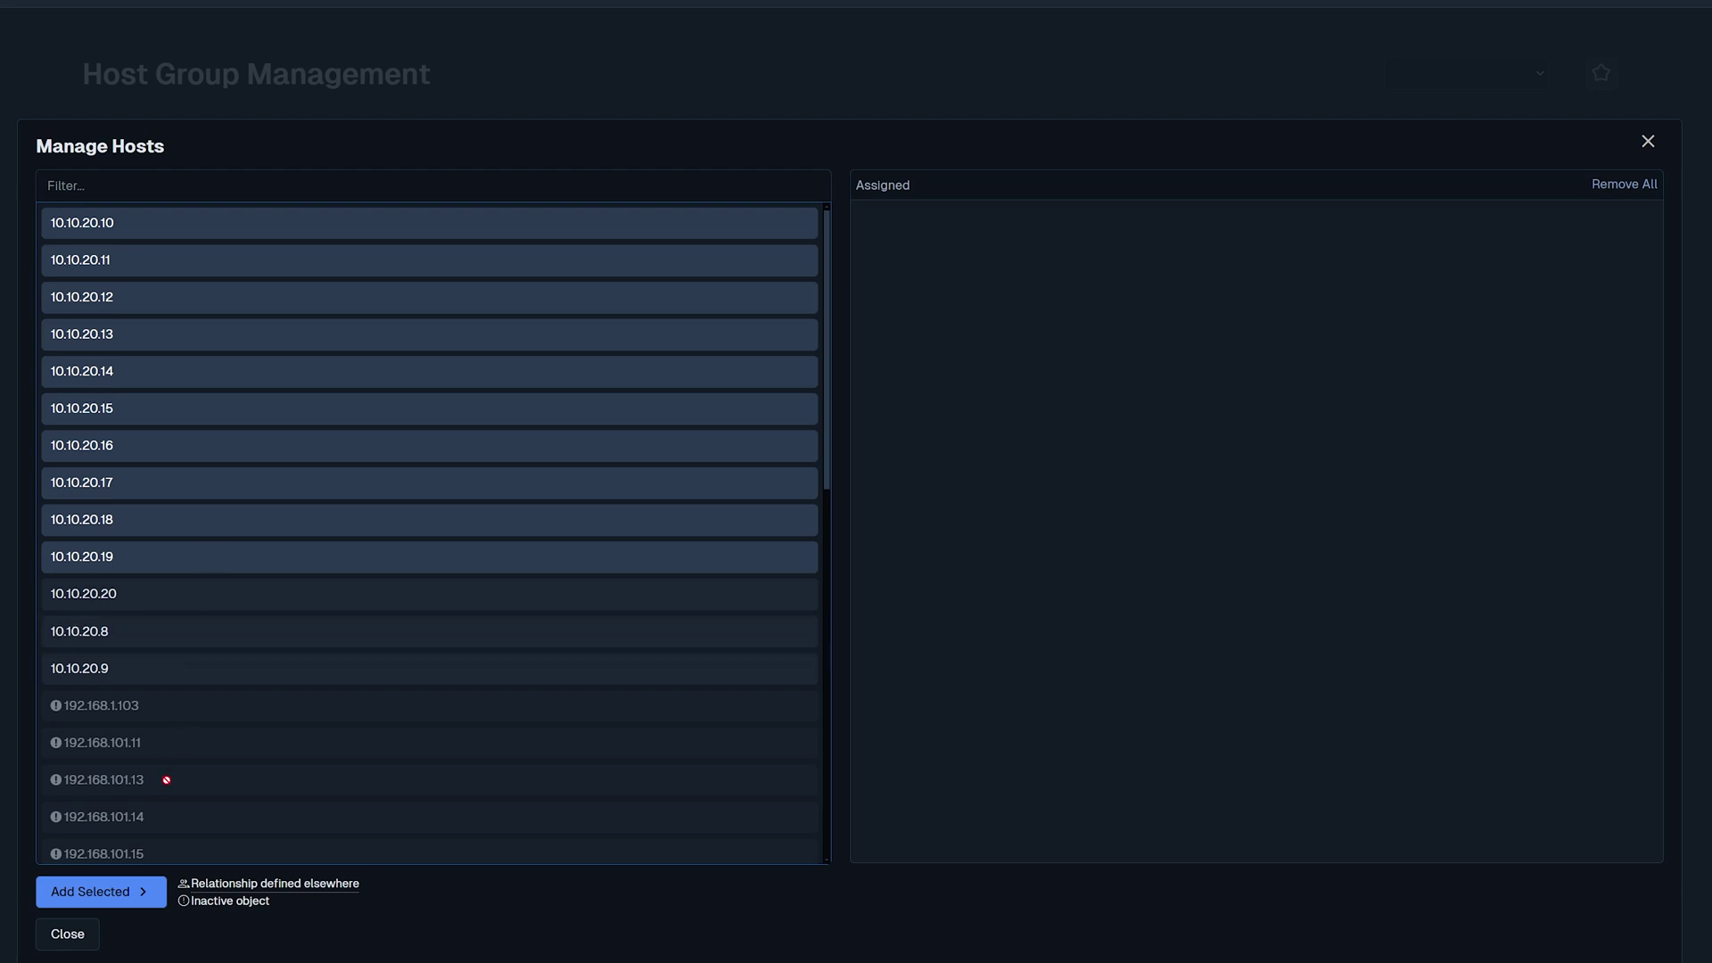
- Assign the selected hosts, drop 10.10.20.10 so nine remain, and return to the form
{"action": "left_click", "coordinate": [97, 896]}
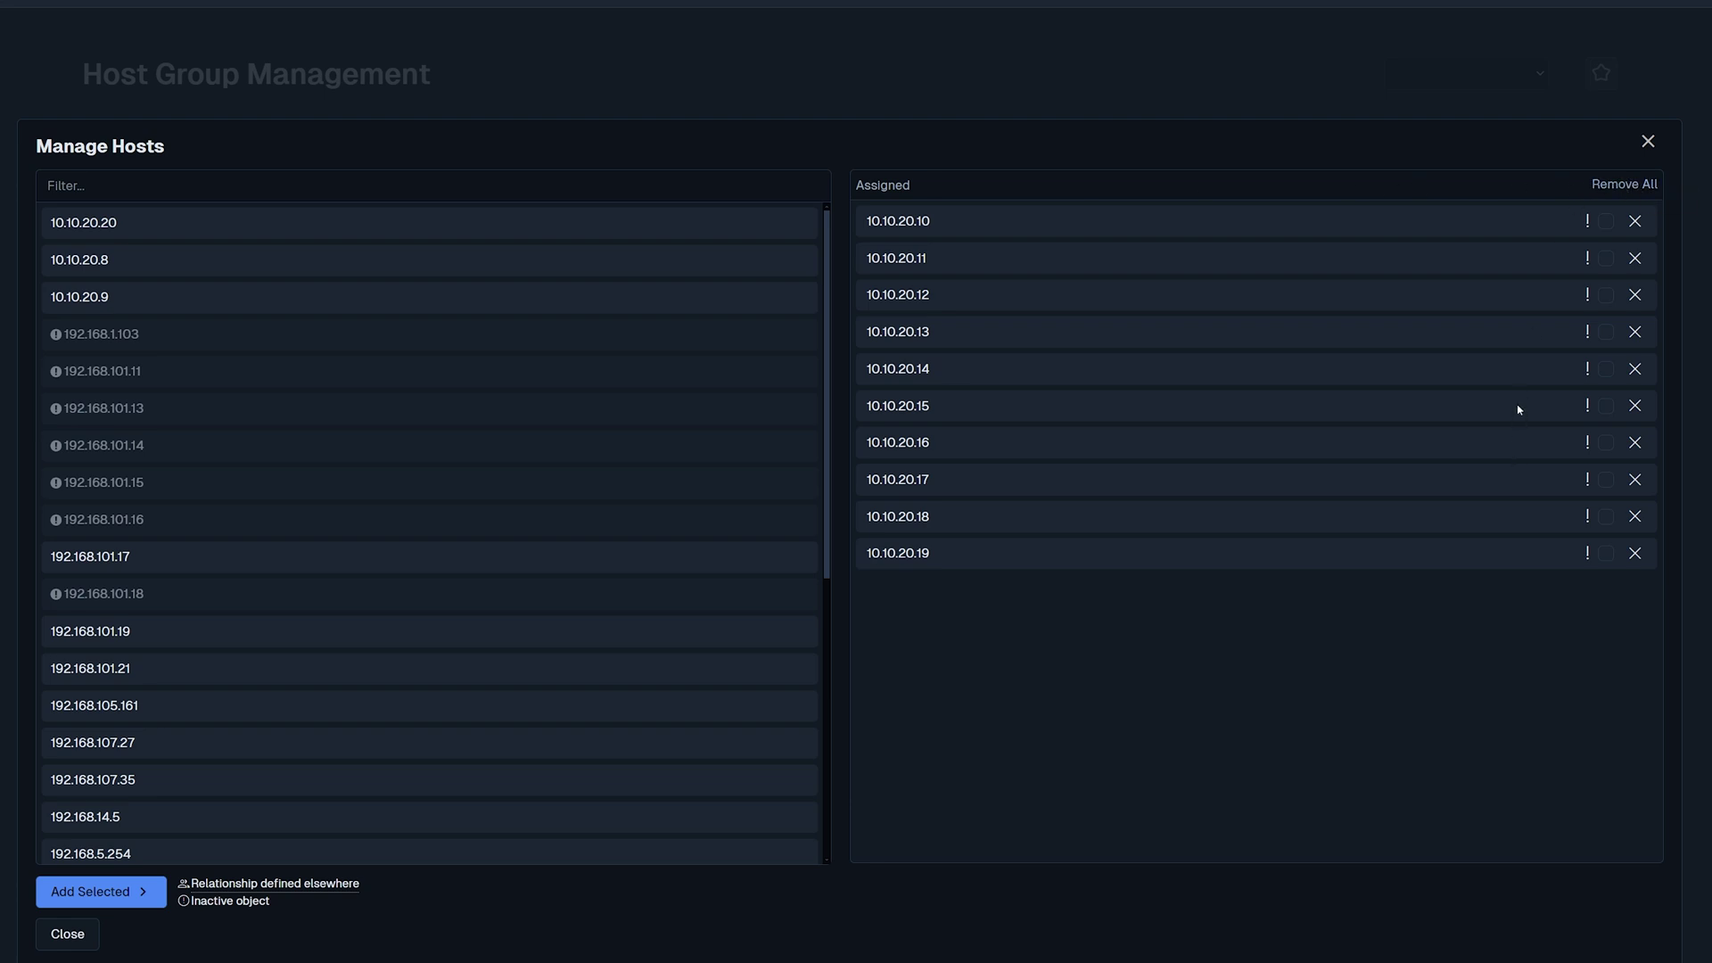
{"action": "left_click", "coordinate": [1634, 220]}
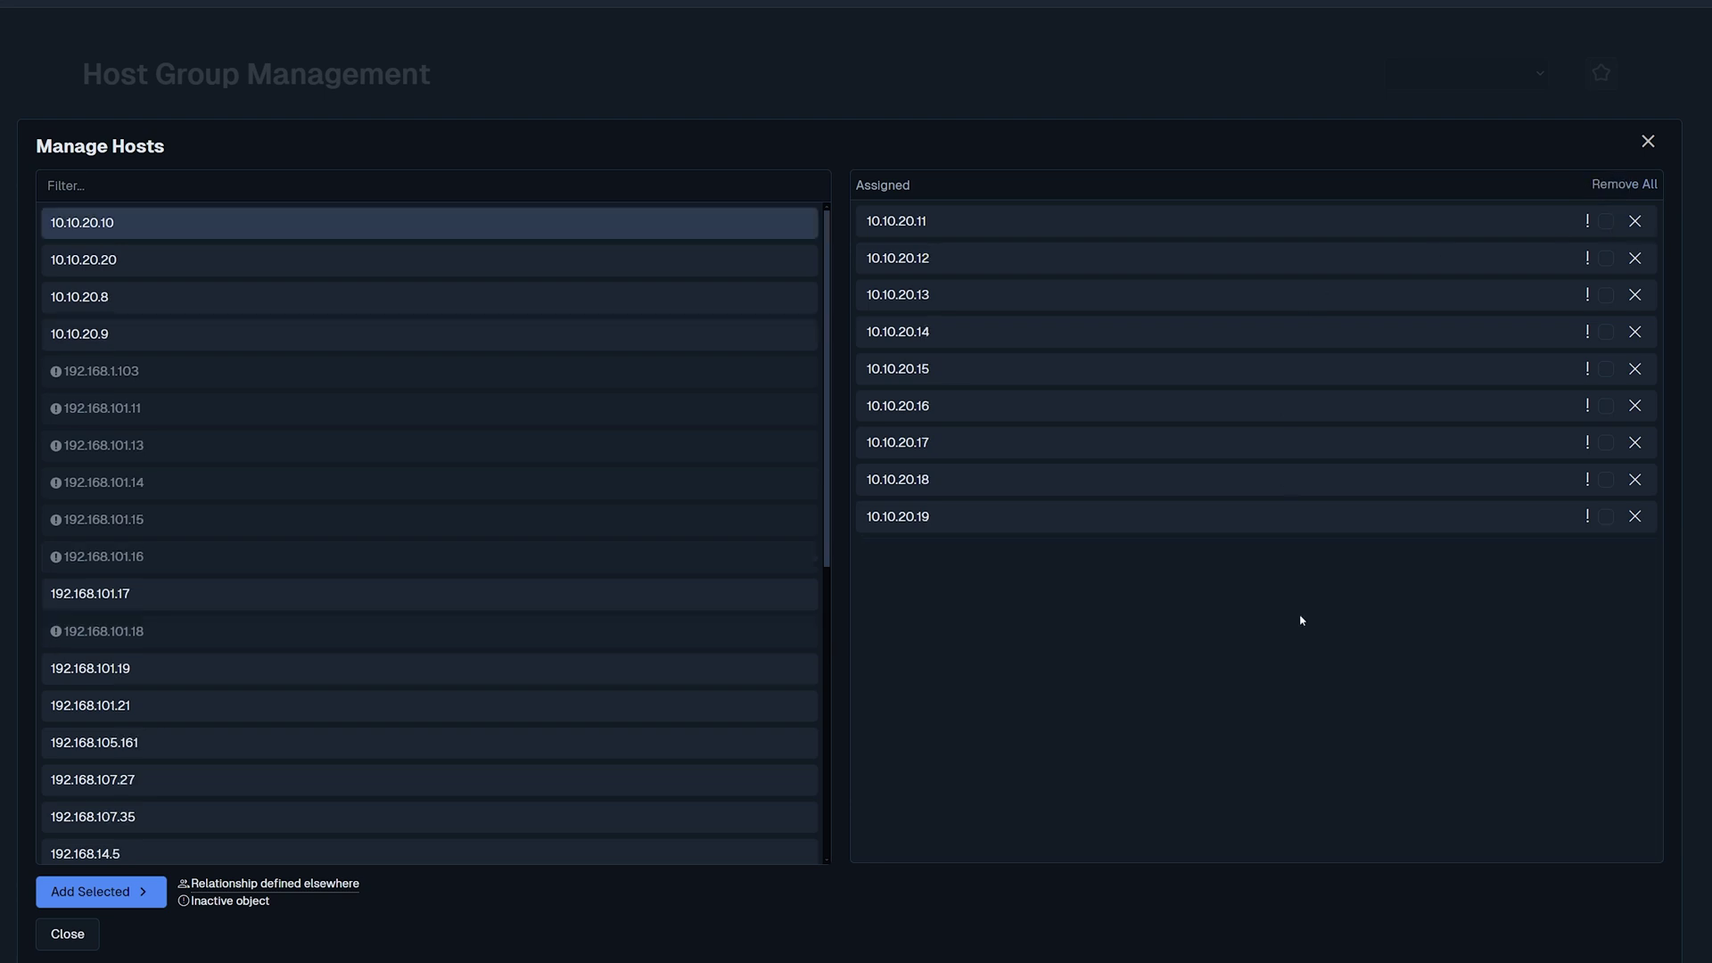
{"action": "left_click", "coordinate": [67, 931]}
- Save the Tester host group and start Apply Configuration for the pending changes
{"action": "left_click", "coordinate": [119, 576]}
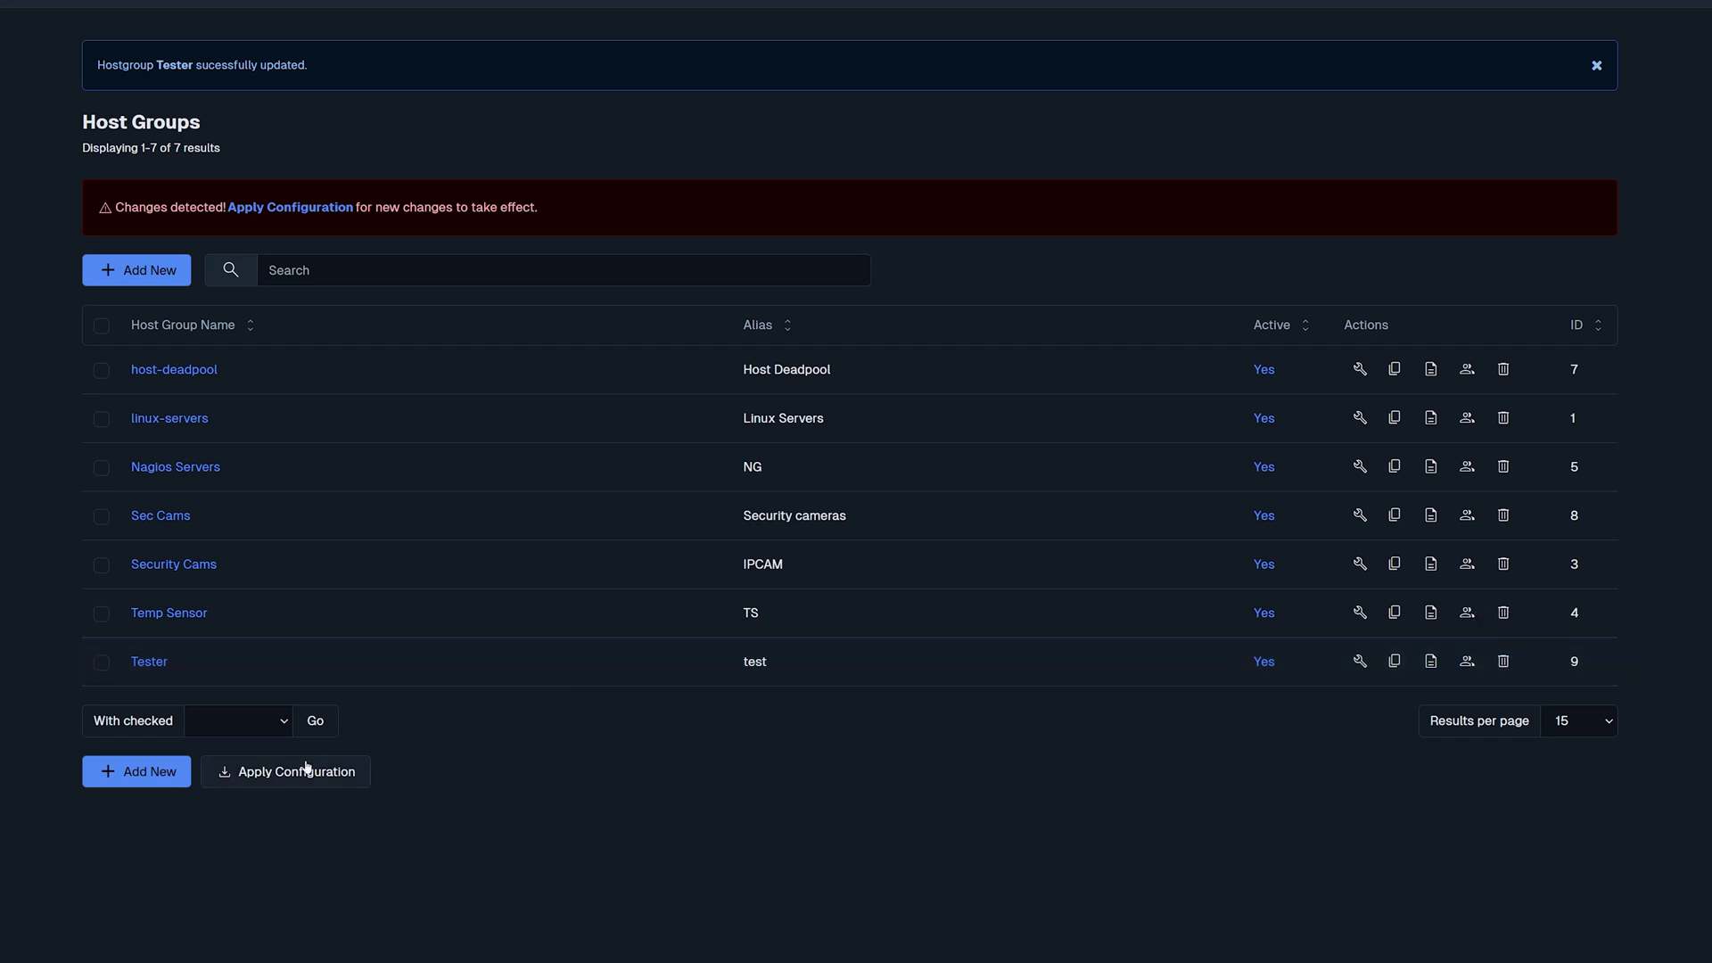
{"action": "left_click", "coordinate": [282, 771]}
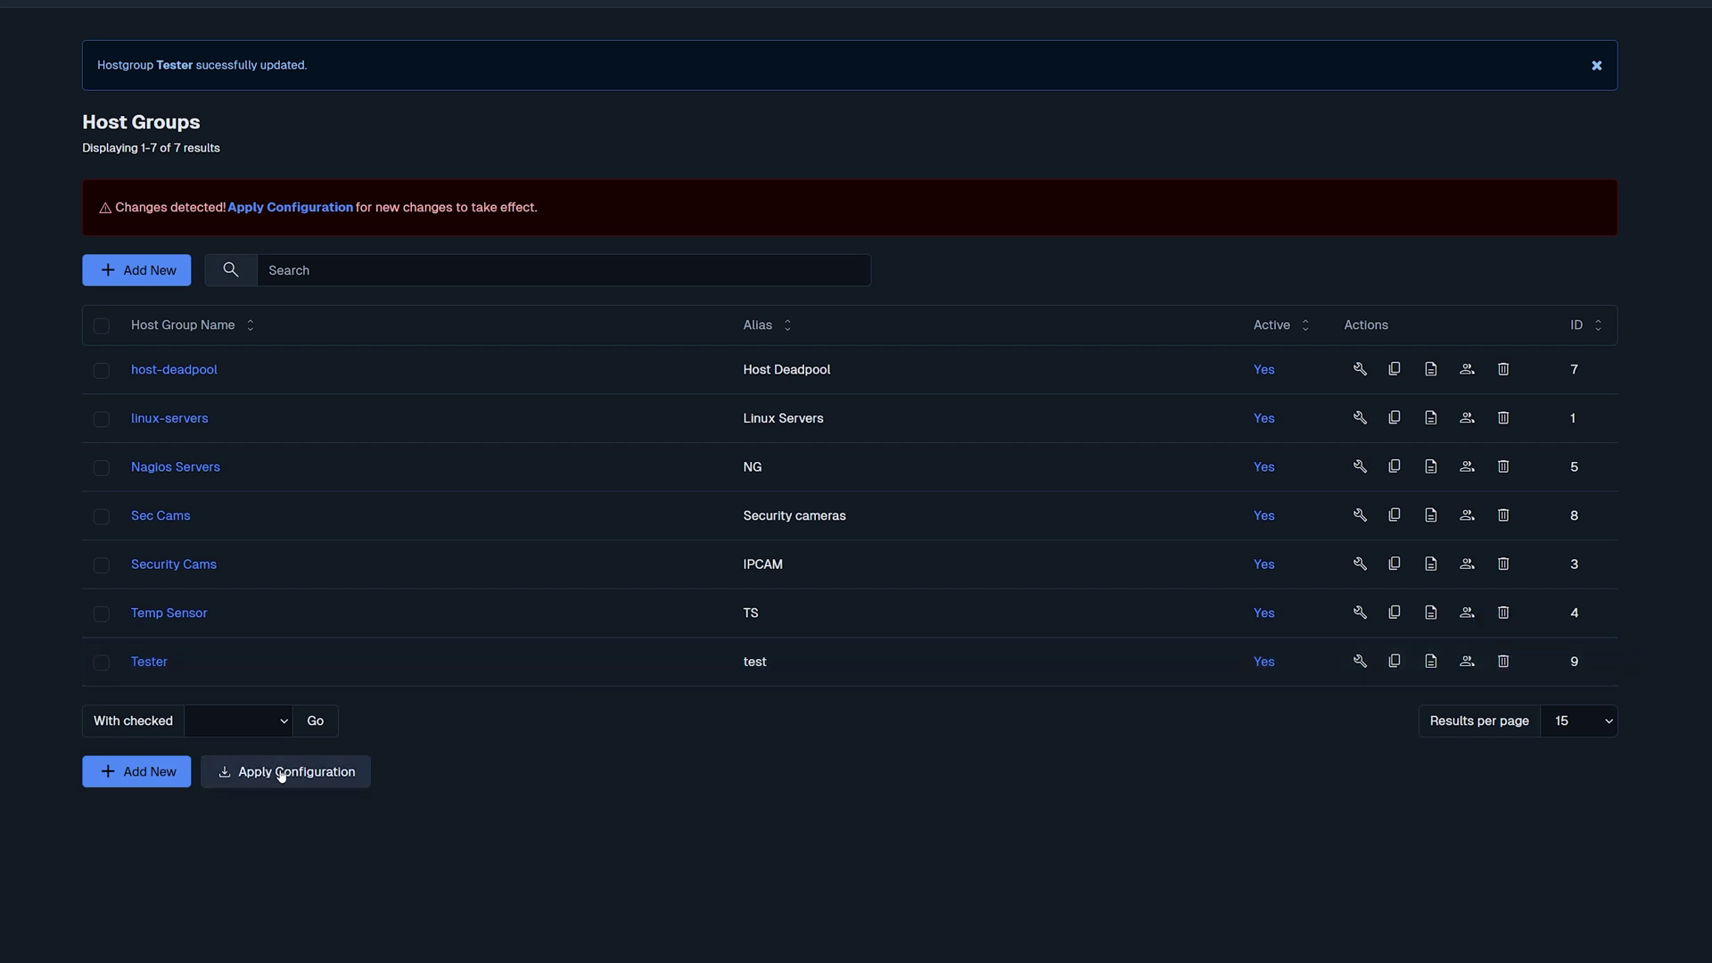